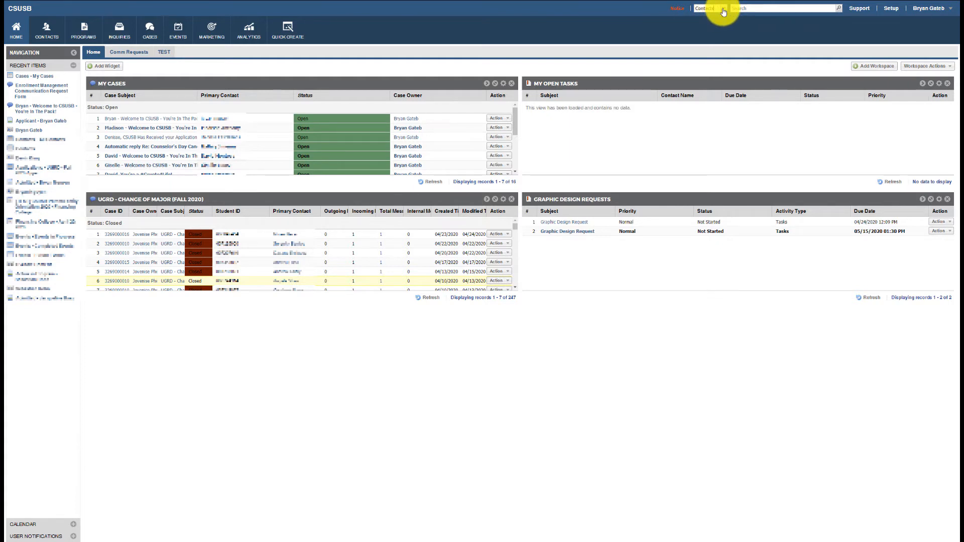
Switch the header search to Contacts and search for the applicant's student ID
left_click(722, 8)
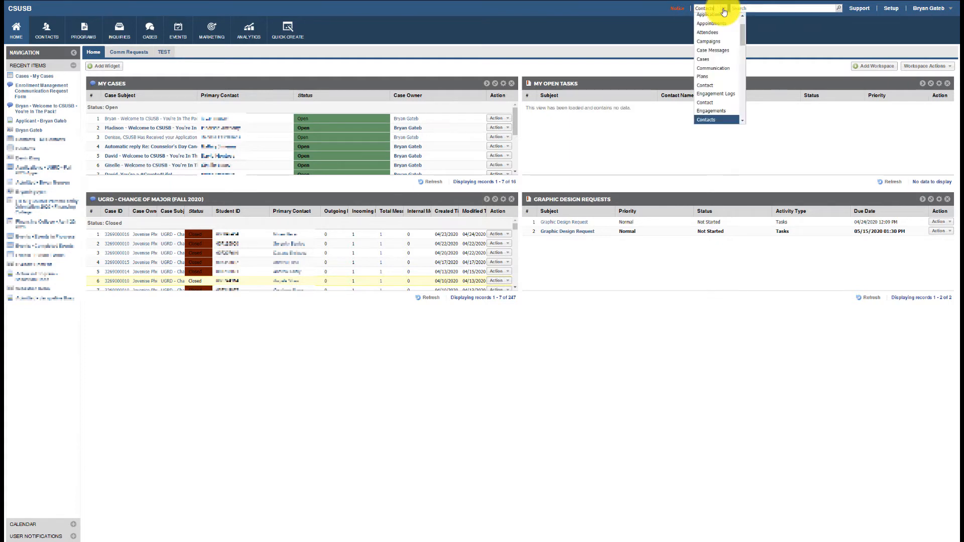
left_click(719, 120)
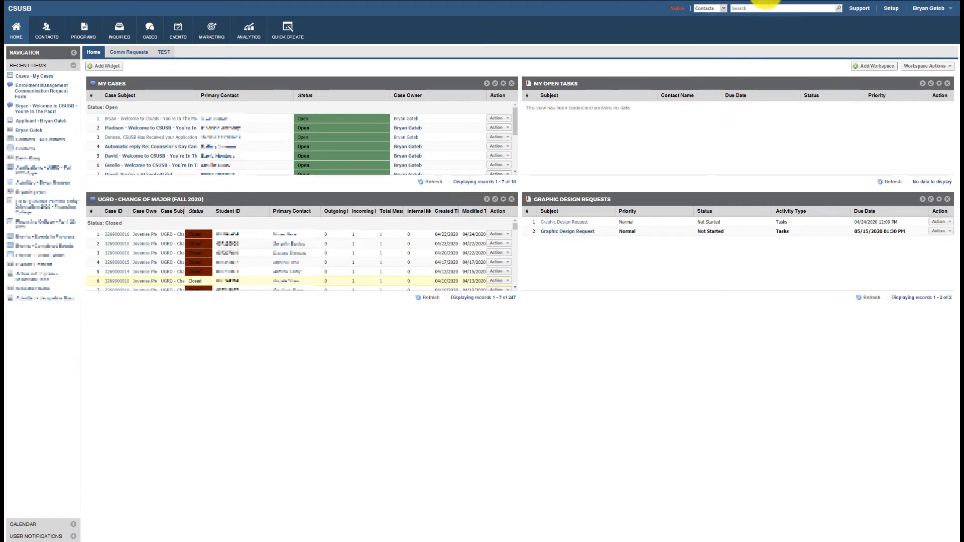
left_click(762, 8)
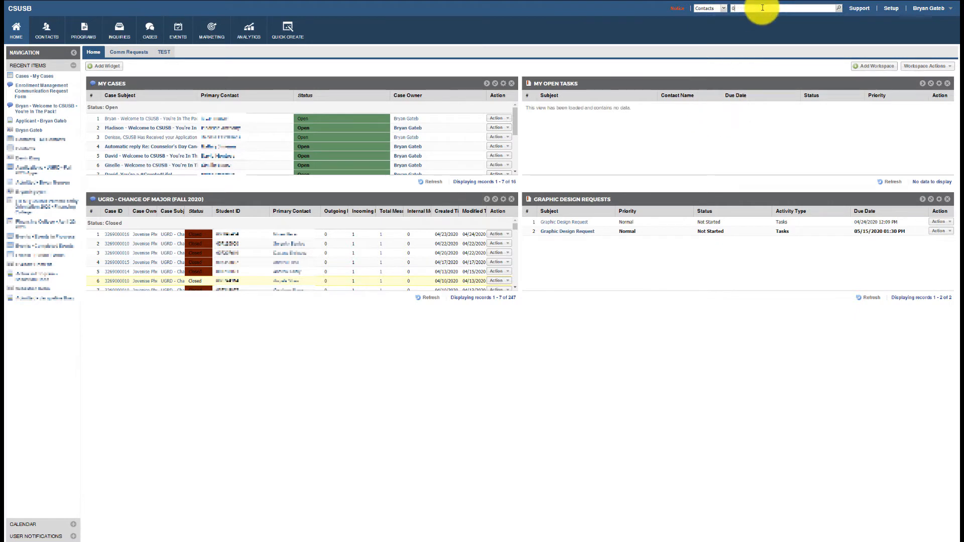
key("Return")
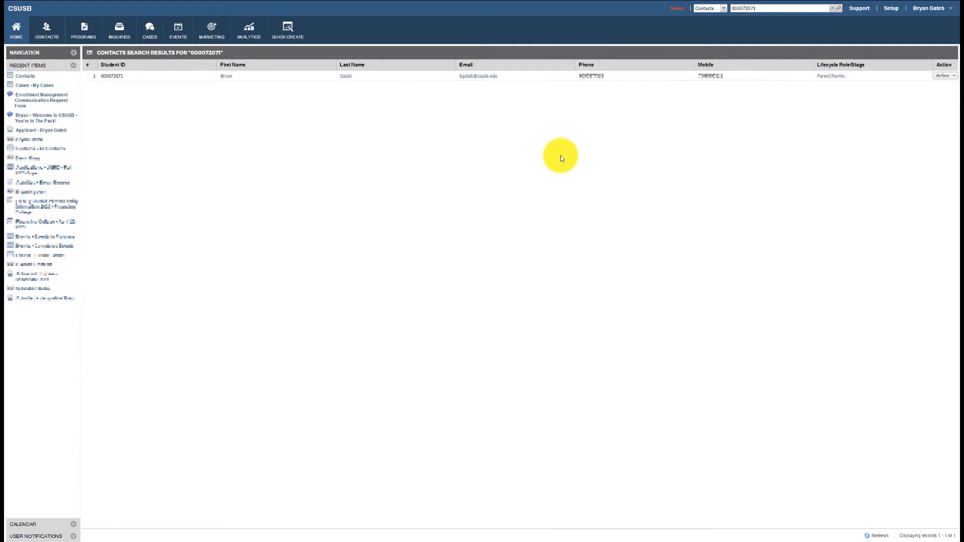
Open the matching contact's record and show its Applications list via Related Information
left_click(225, 77)
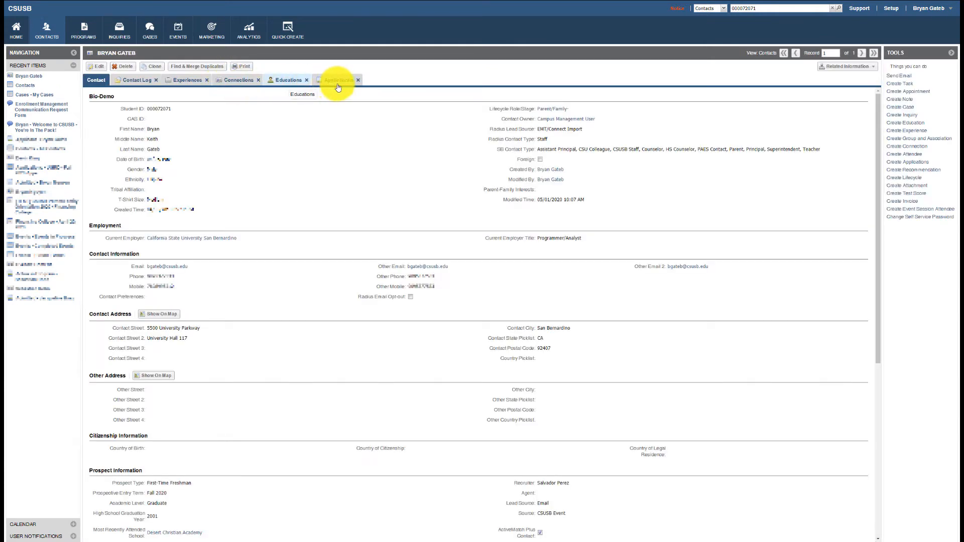
left_click(336, 86)
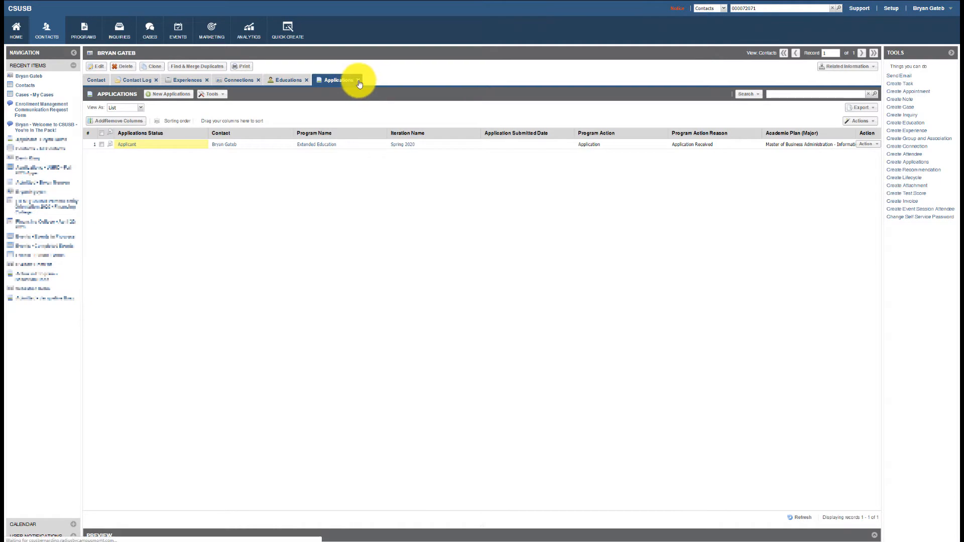
left_click(359, 82)
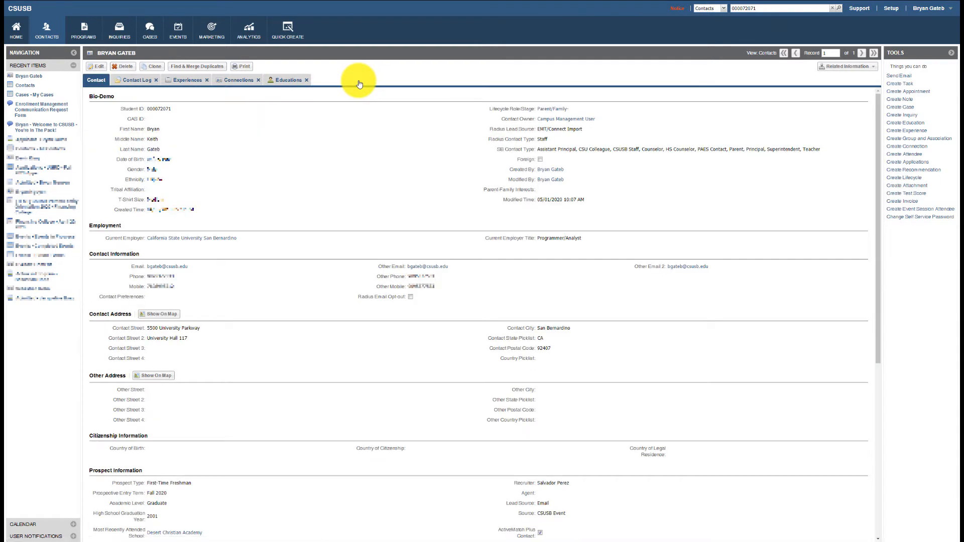
left_click(850, 73)
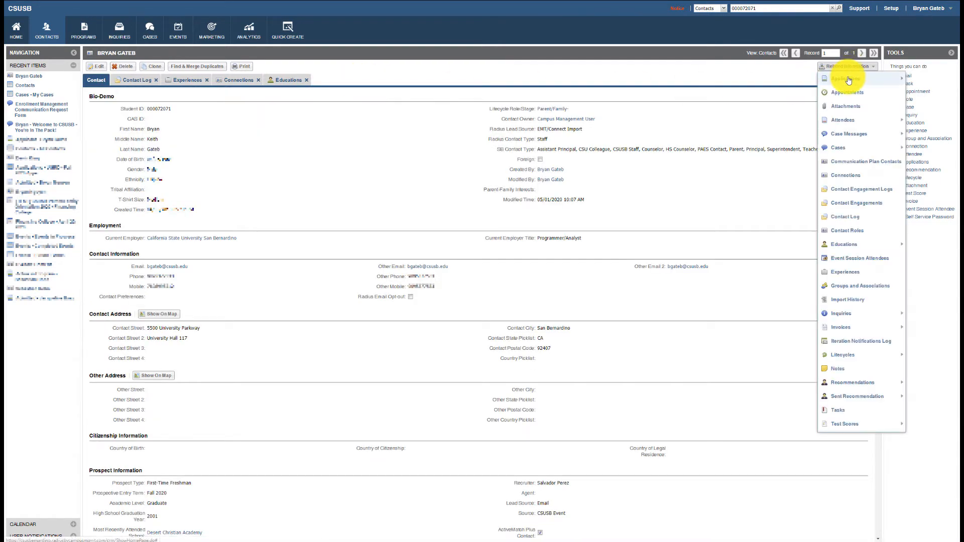
mouse_move(848, 81)
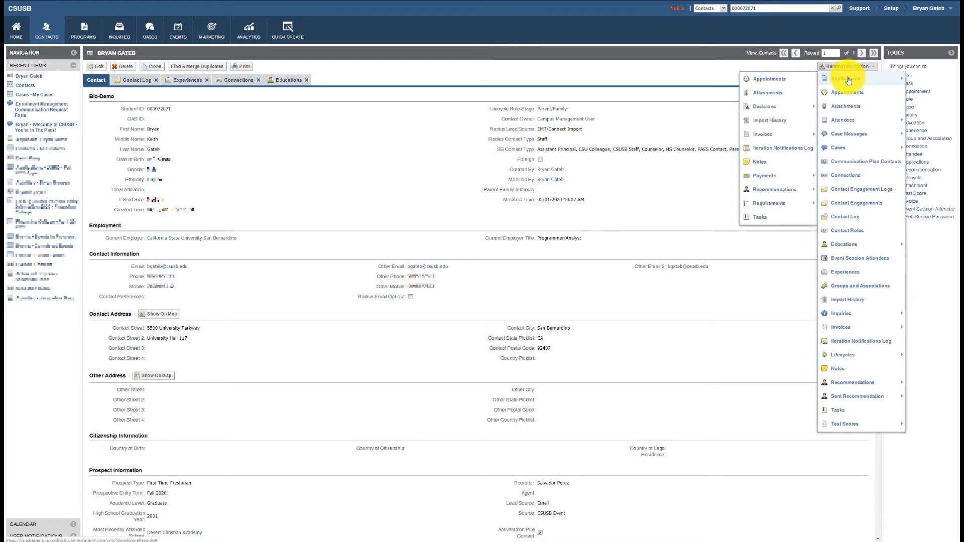
left_click(848, 79)
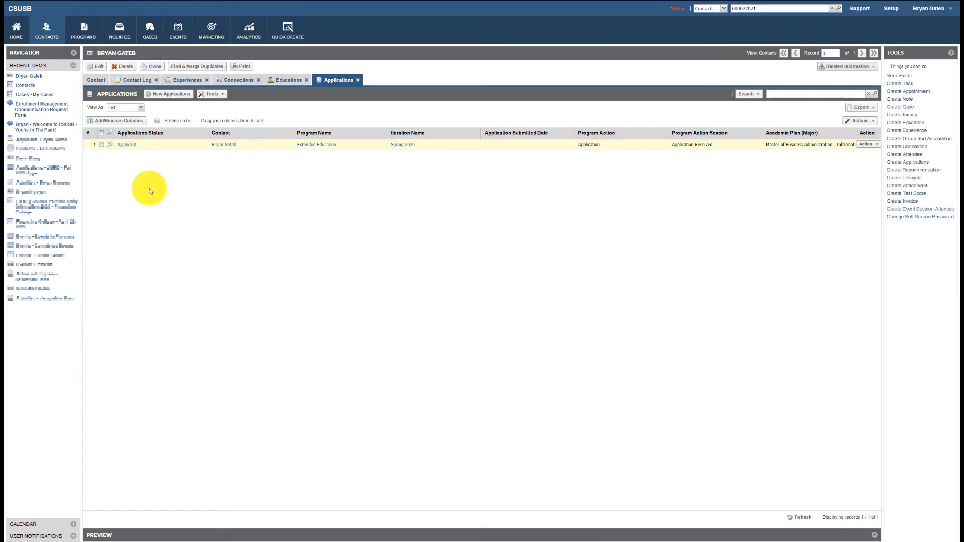
Open the Spring 2020 application, review Program Action Application and reason Application Received, and close the notifications log
left_click(128, 145)
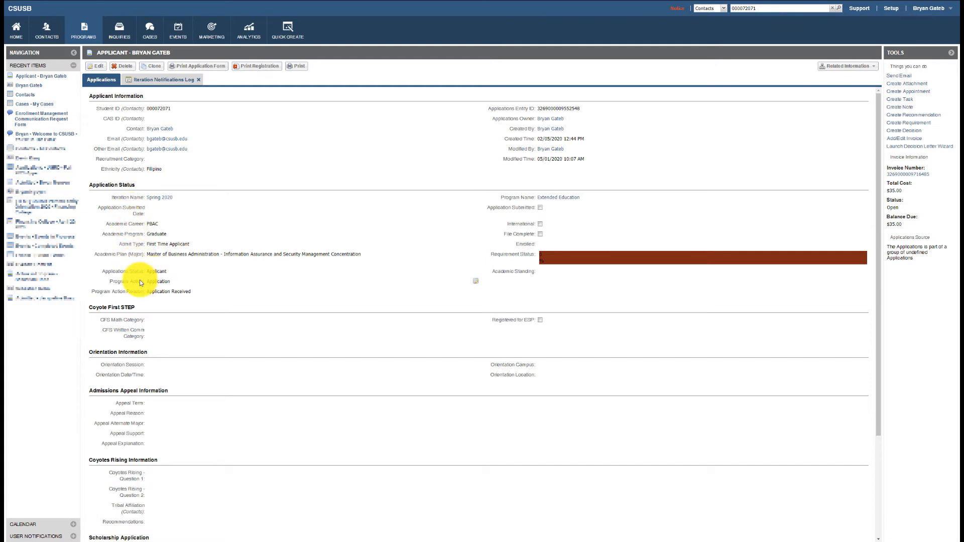
left_click_drag(148, 281, 195, 293)
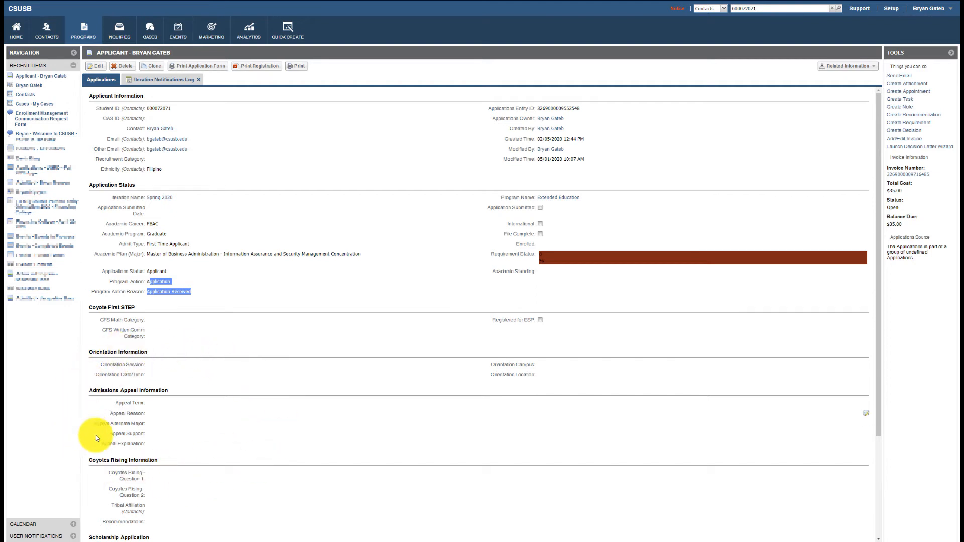
scroll(261, 364, "down", 3)
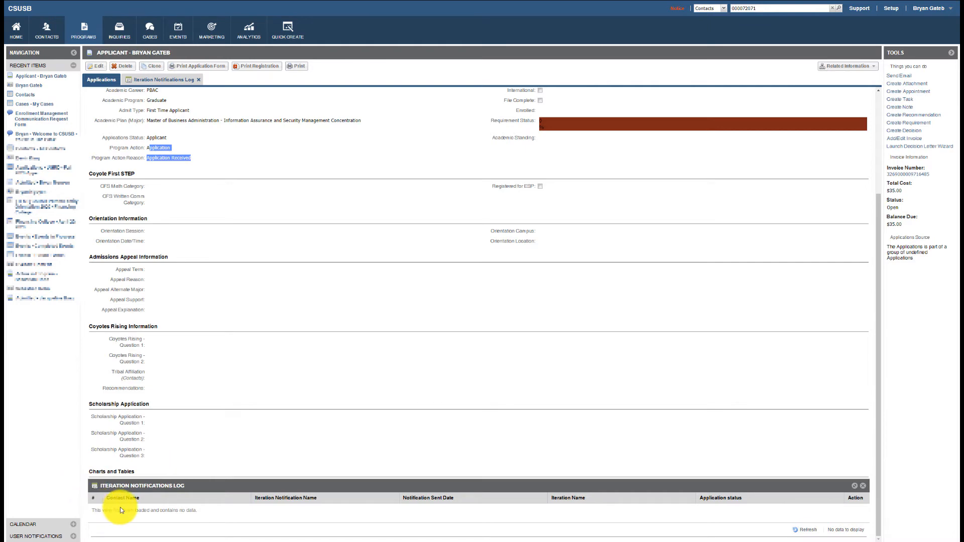
left_click(861, 487)
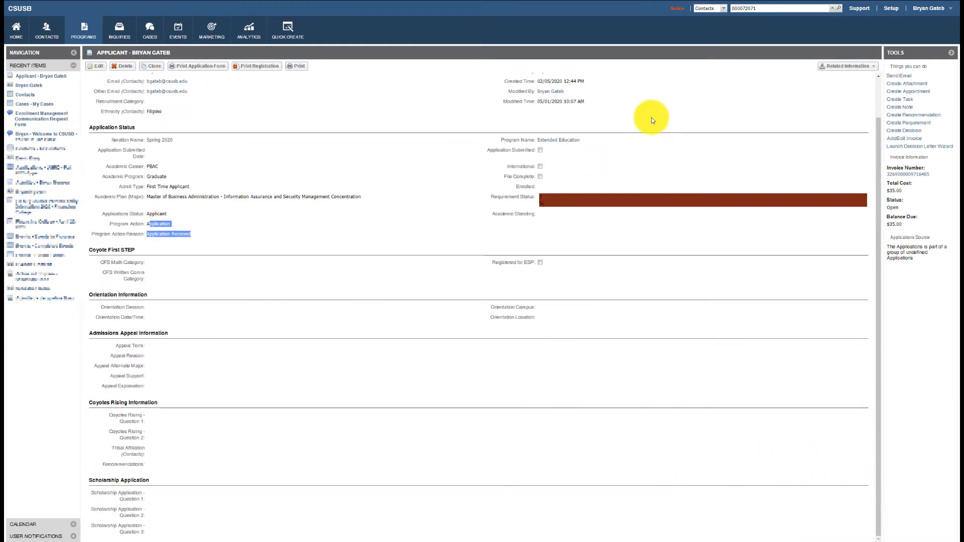
Check the application's Iteration Notifications Log, then start a Send Email from the Tools panel
left_click(849, 69)
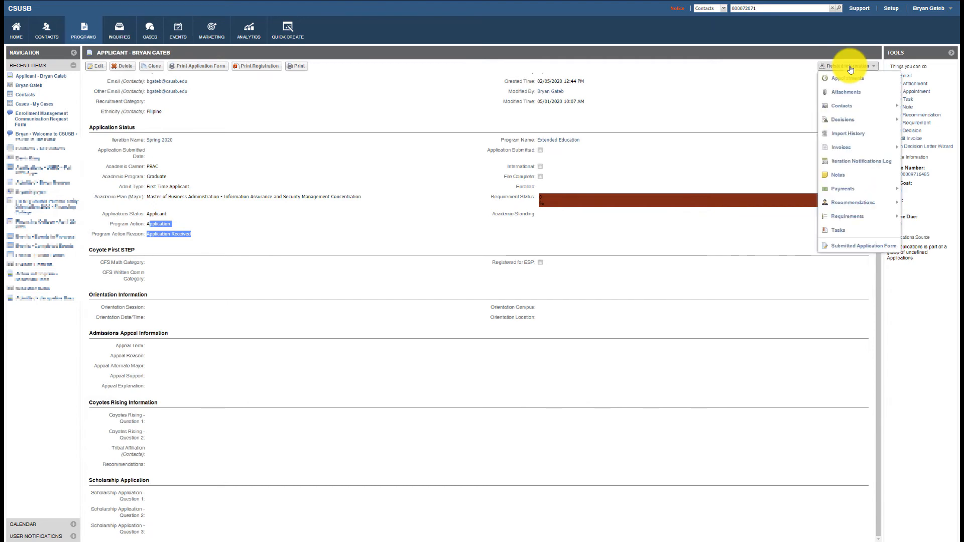
left_click(856, 164)
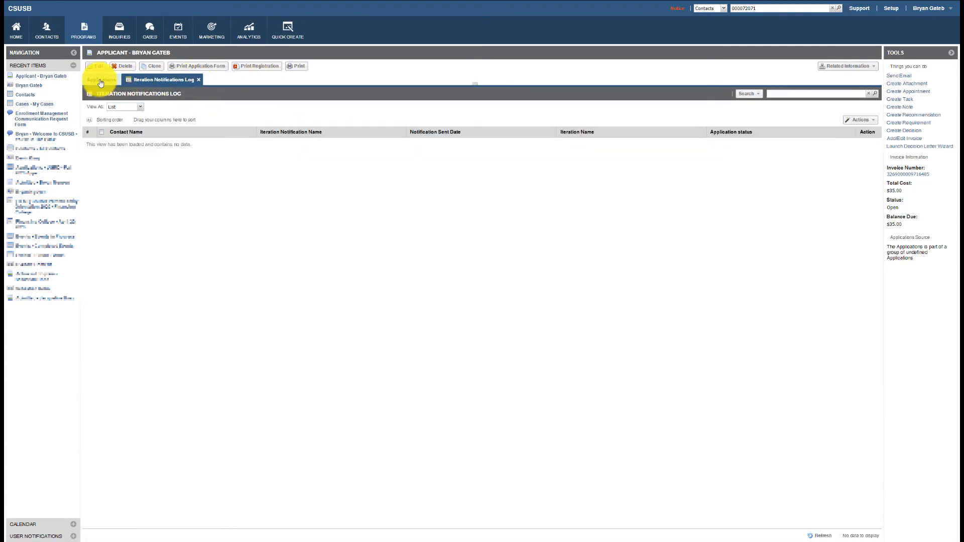
left_click(98, 79)
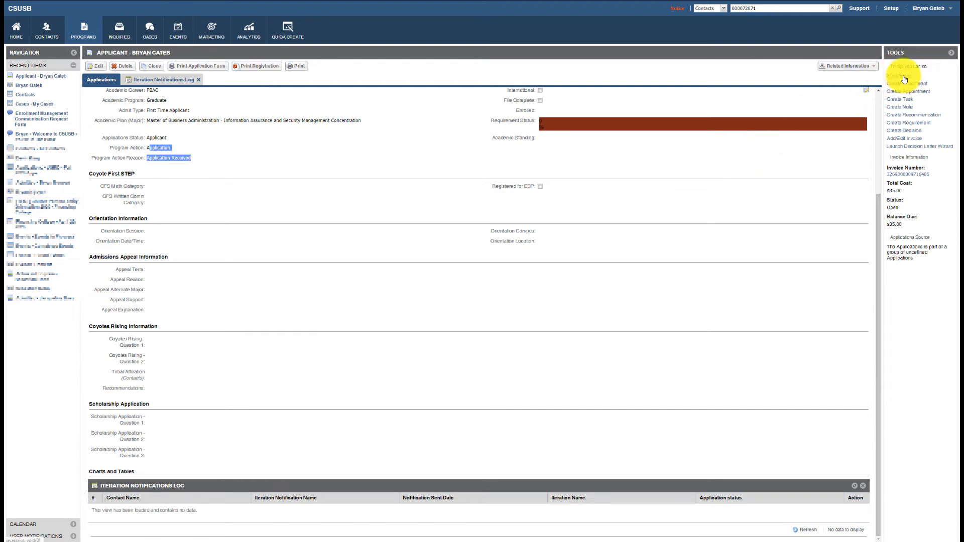
left_click(950, 52)
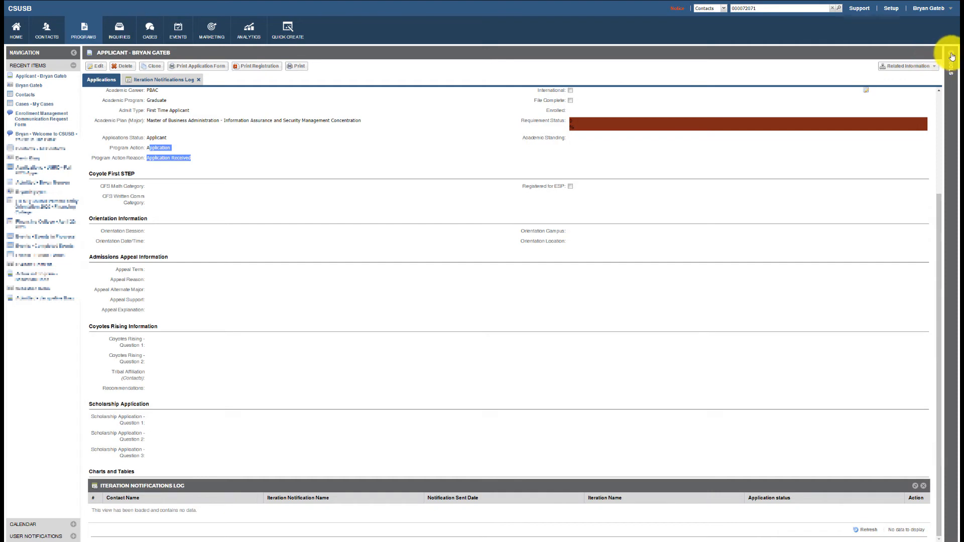
left_click(952, 57)
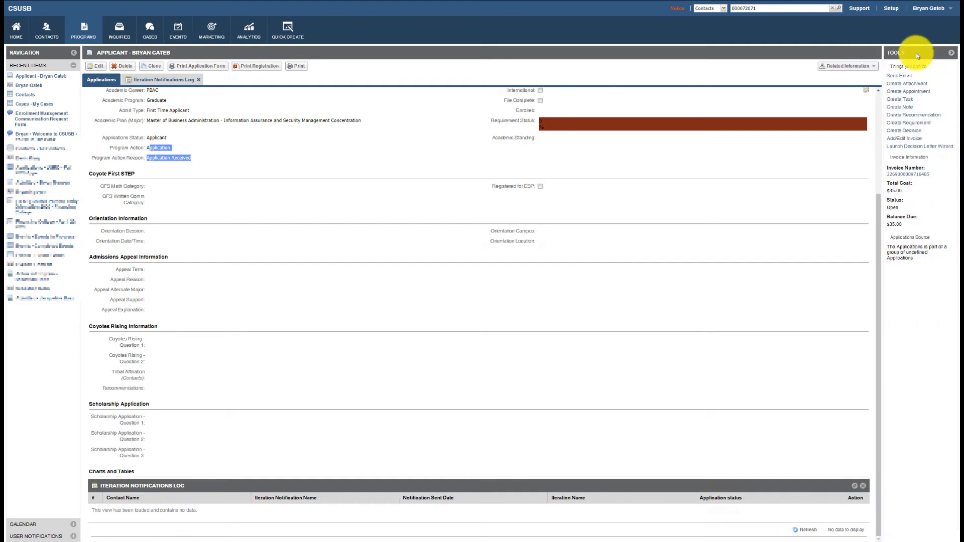
left_click(903, 80)
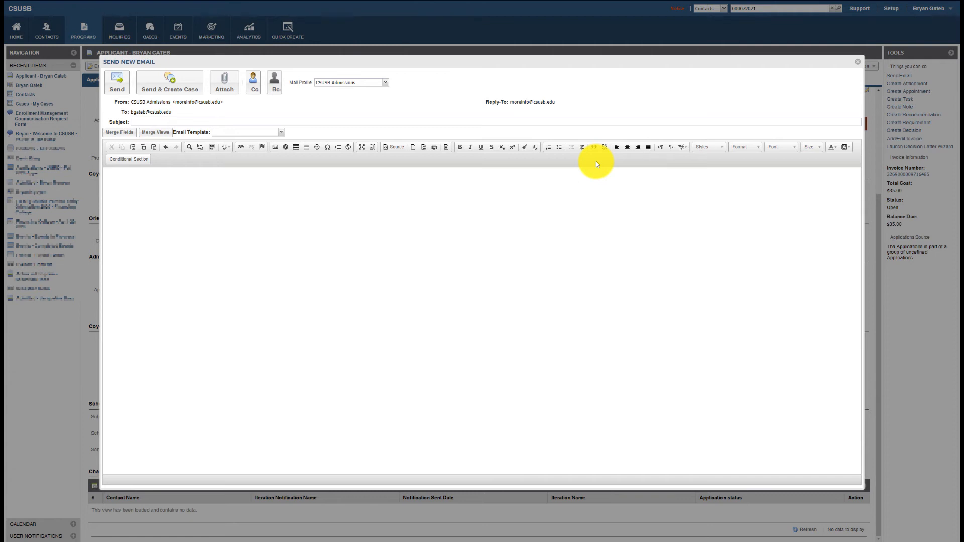
Apply the '017 Technical Admit (Clear Admit) 2020' email template and review the loaded body
left_click(260, 133)
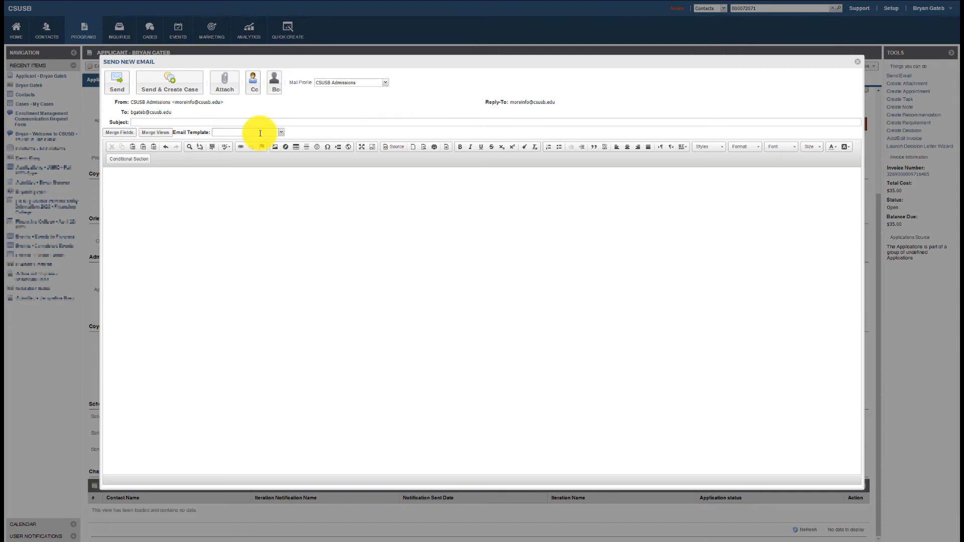
type("clear")
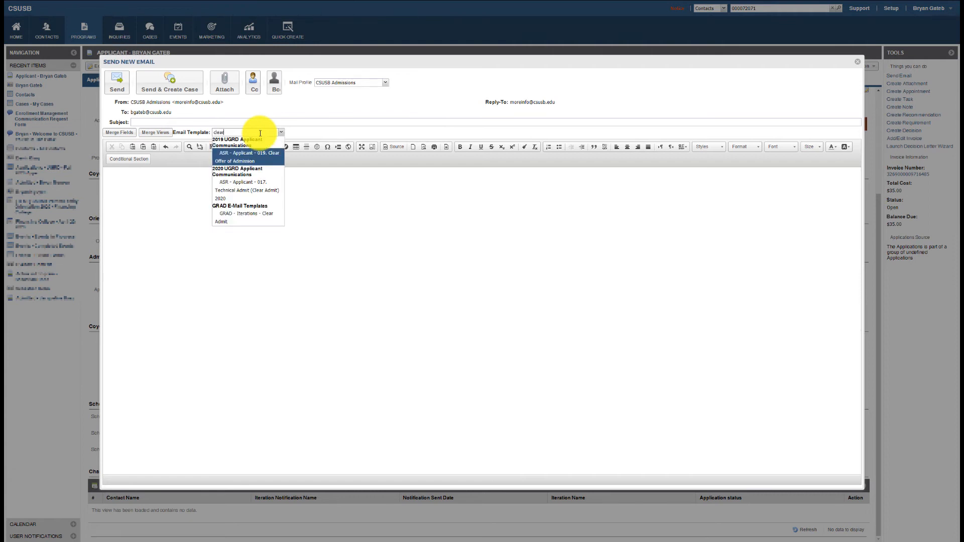
left_click(256, 196)
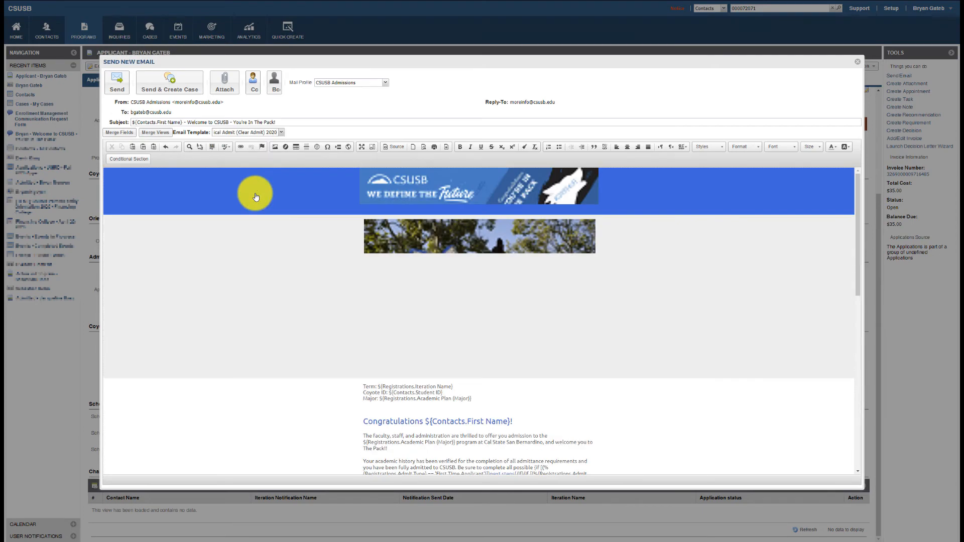
scroll(498, 317, "down", 7)
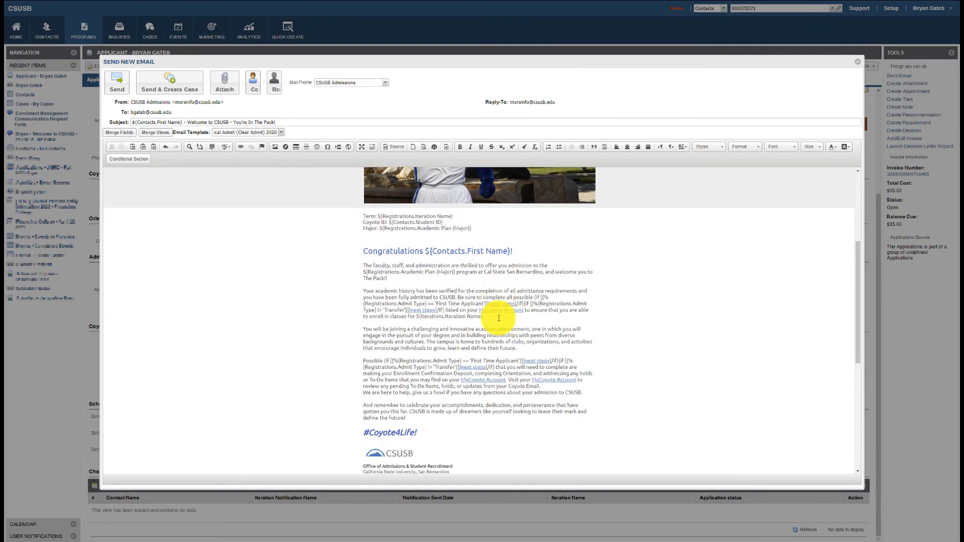
scroll(498, 318, "up", 6)
scroll(497, 351, "up", 1)
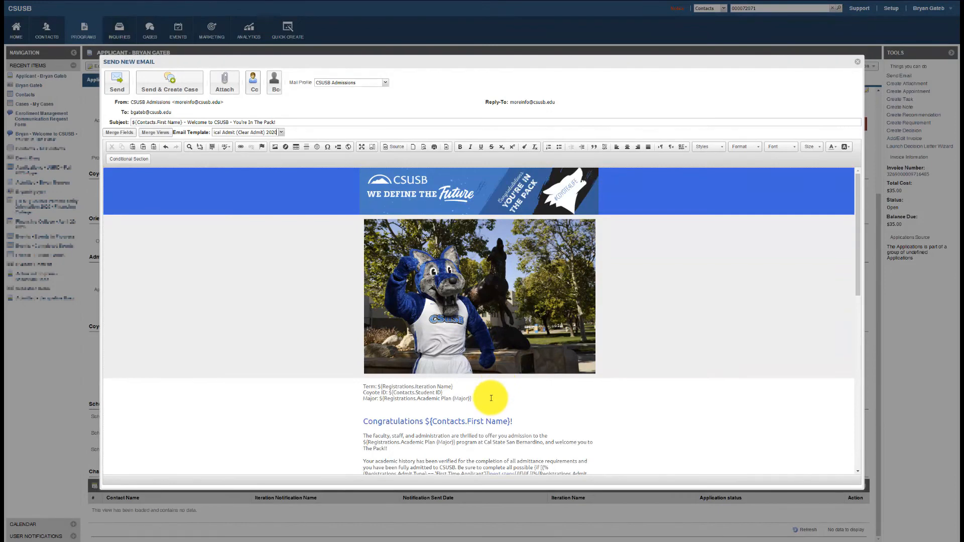
scroll(486, 413, "down", 1)
scroll(468, 410, "down", 1)
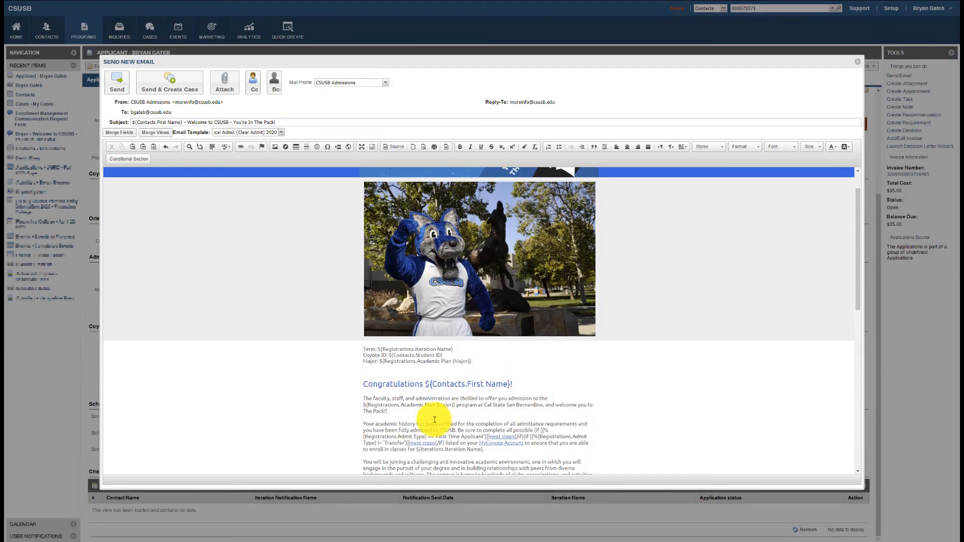
left_click(402, 416)
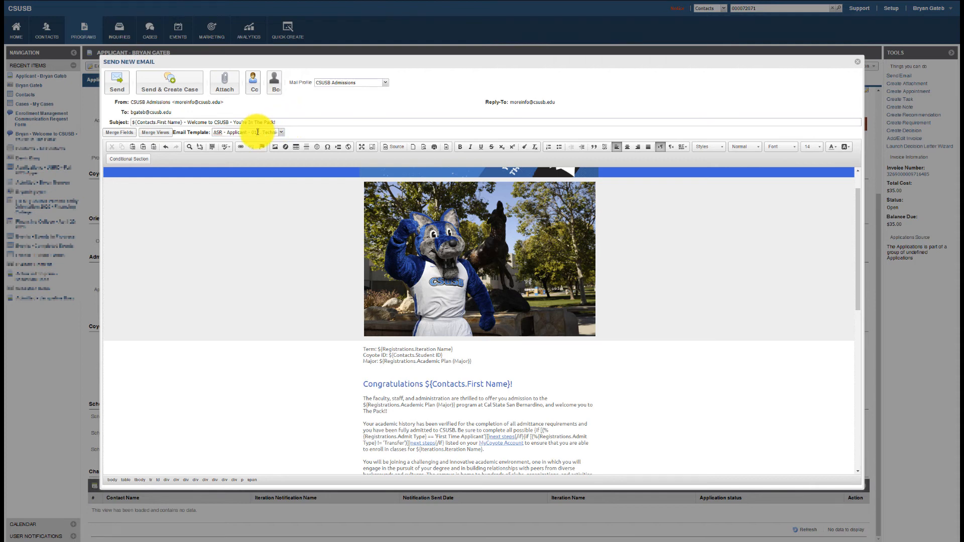
Set the Mail Profile to the staff member's own profile and send with Send & Create Case
type("Apps")
left_click(366, 92)
triple_click(347, 83)
type("Bryan")
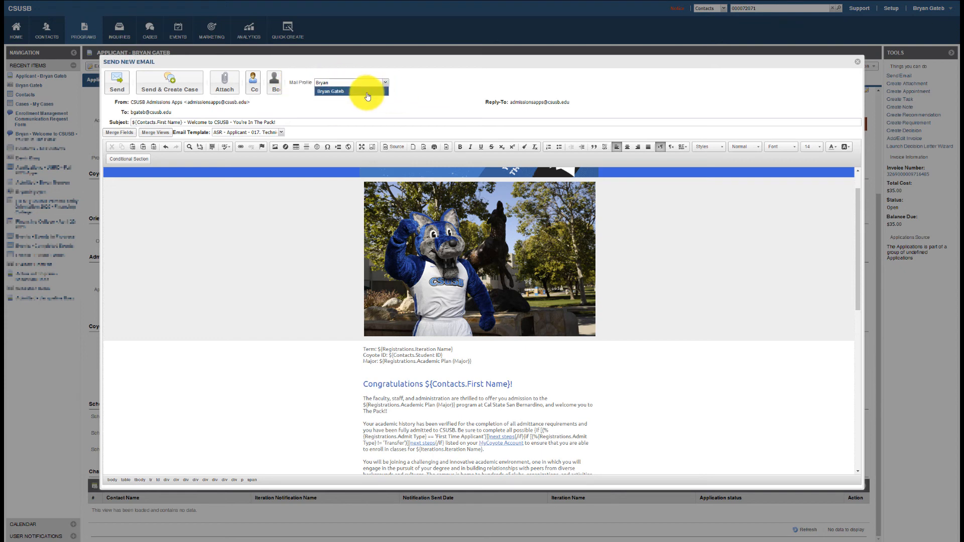
left_click(367, 92)
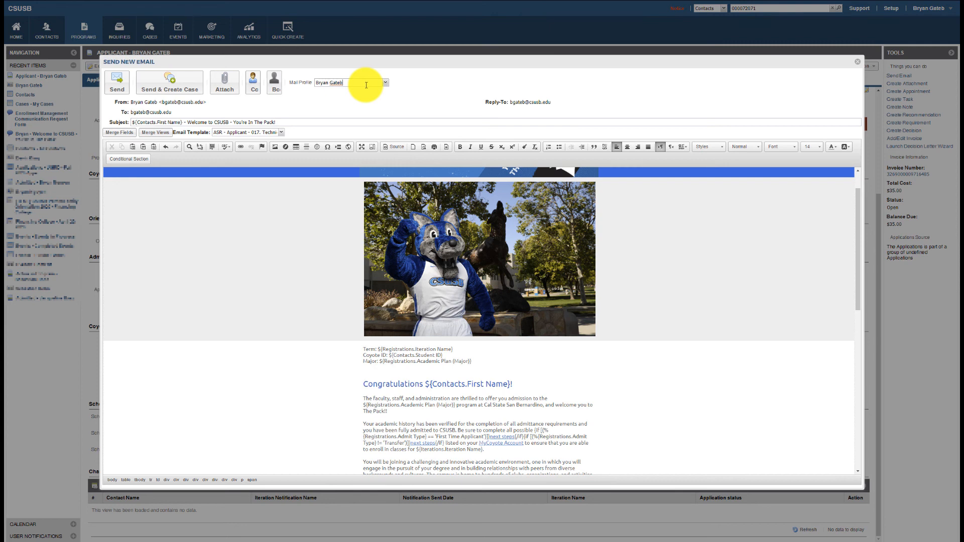
left_click(459, 121)
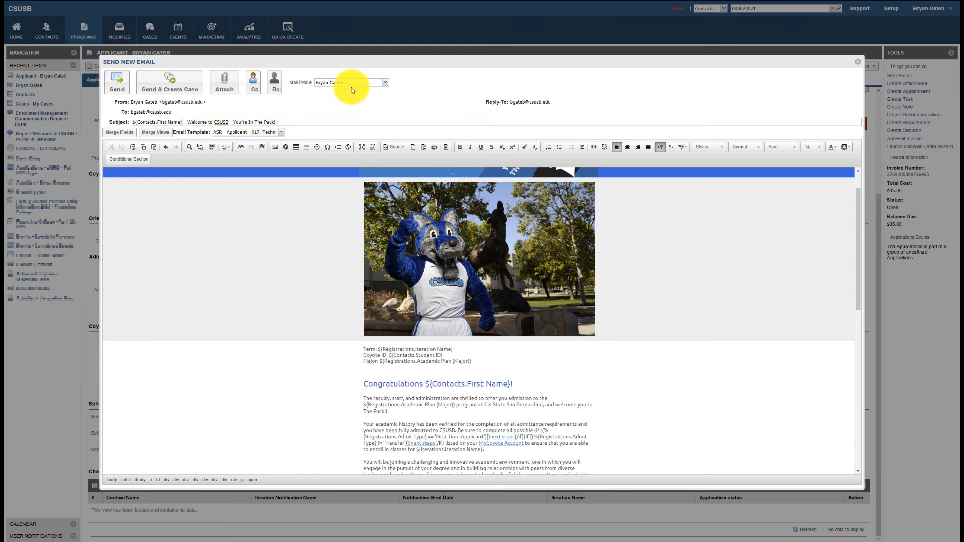
left_click(168, 86)
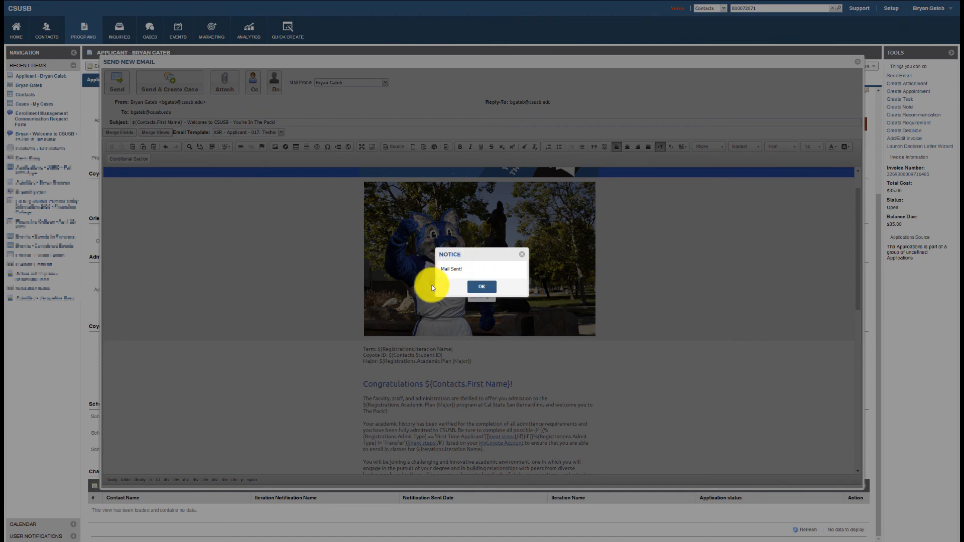
Dismiss the Mail Sent! notice and open the applicant's Contact Log
left_click(482, 288)
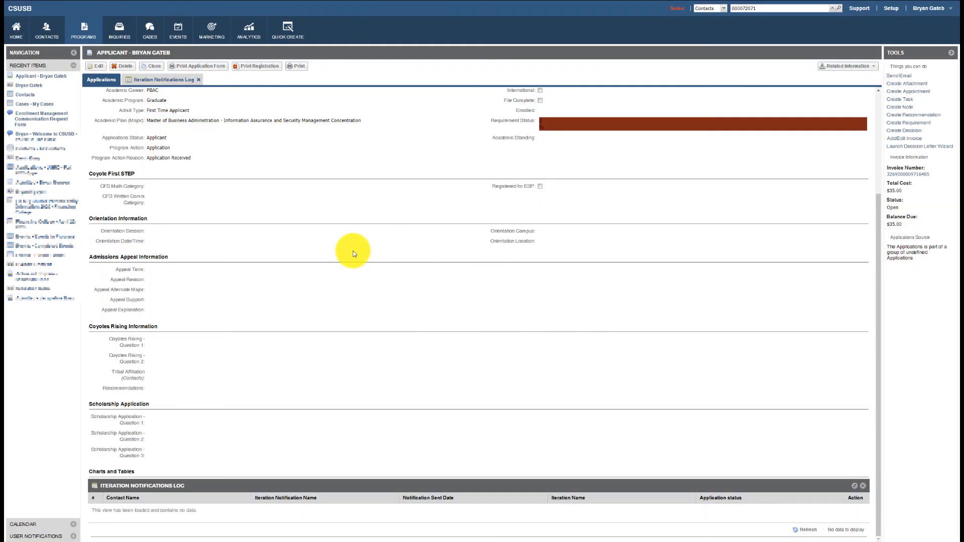
scroll(352, 254, "up", 3)
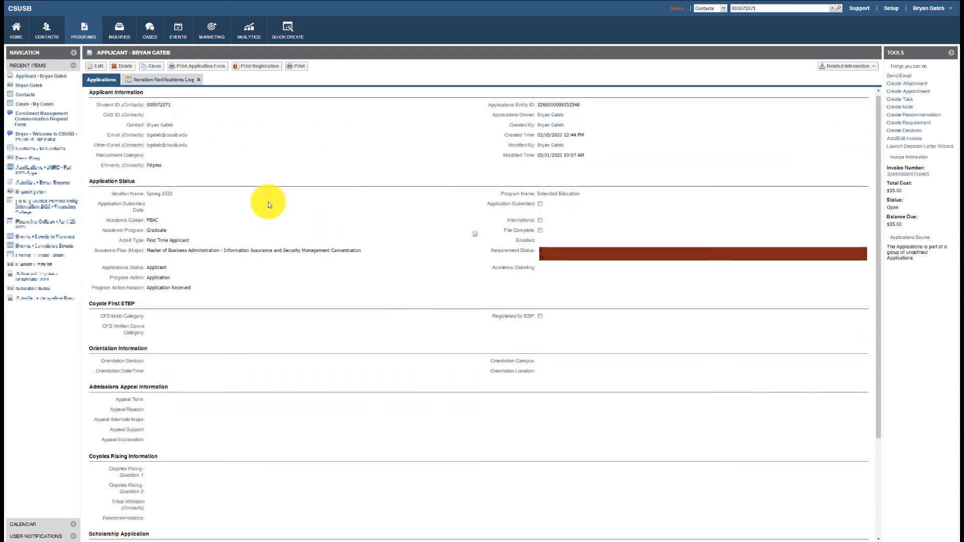
left_click(161, 129)
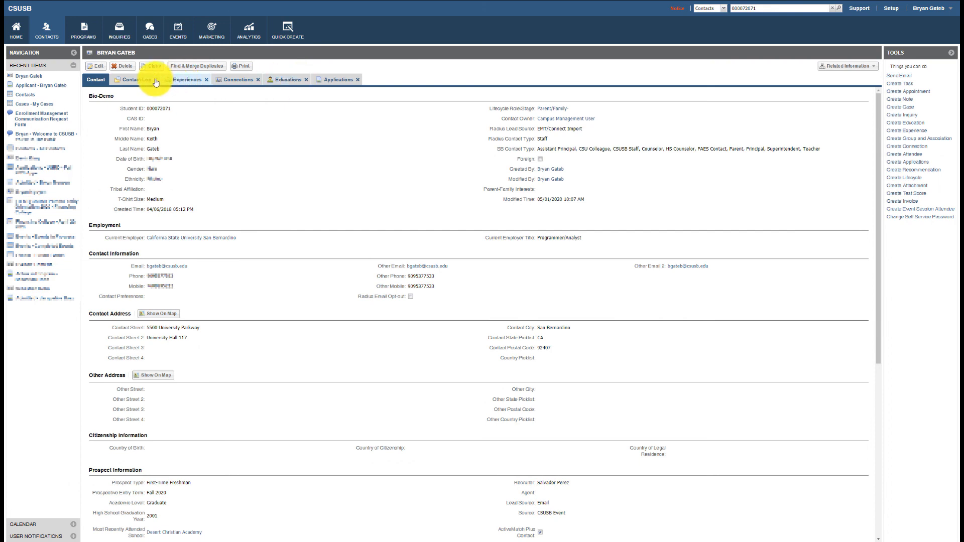
left_click(138, 79)
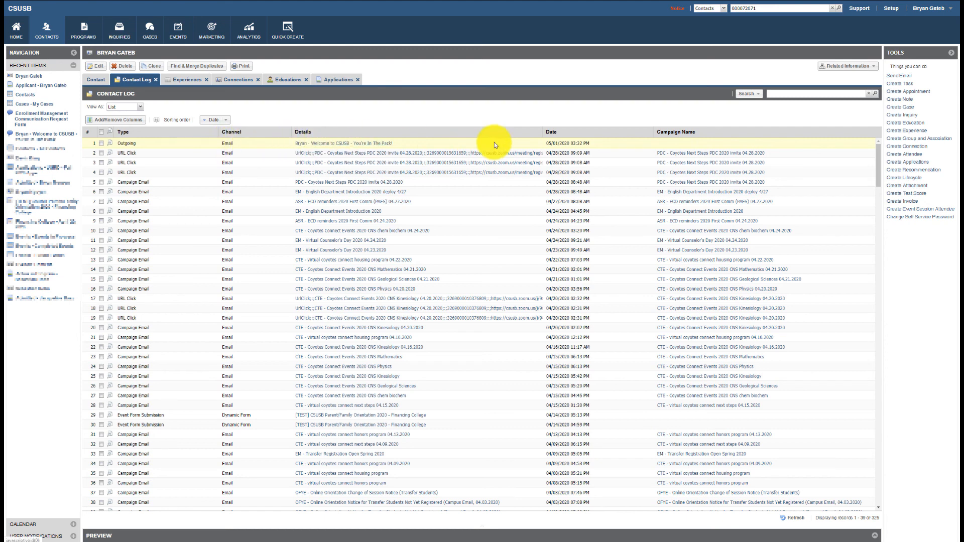
Open the outgoing email's case and view the sent Welcome to CSUSB message in Case Messages
left_click(378, 145)
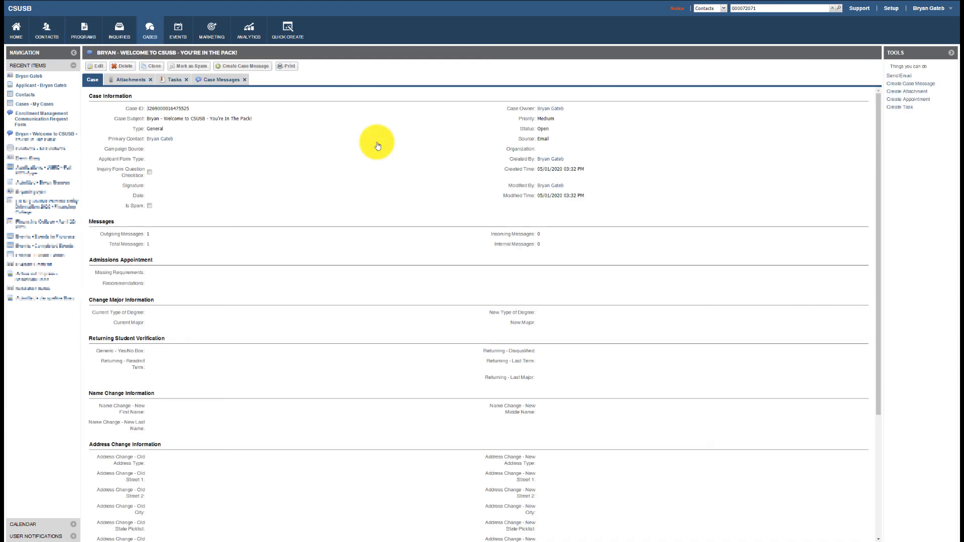
left_click(221, 85)
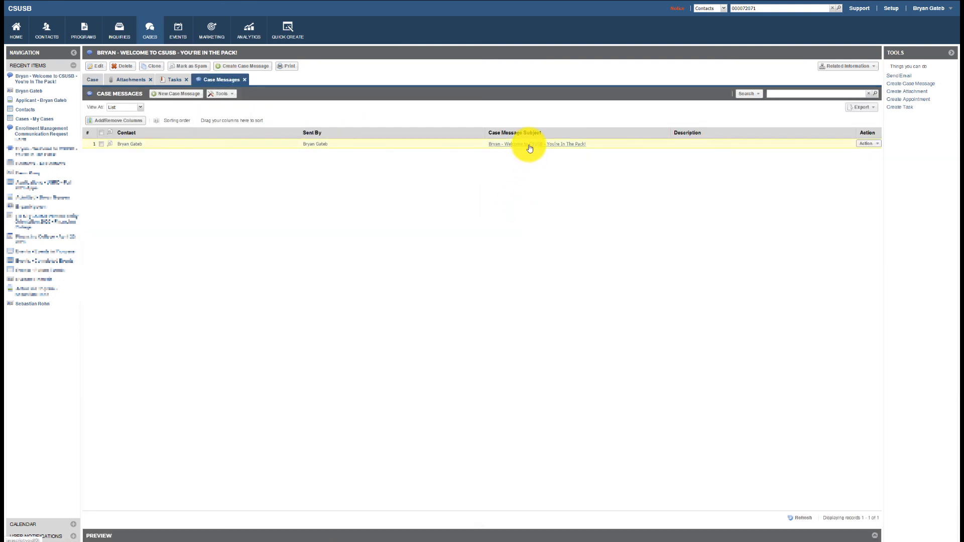
left_click(530, 147)
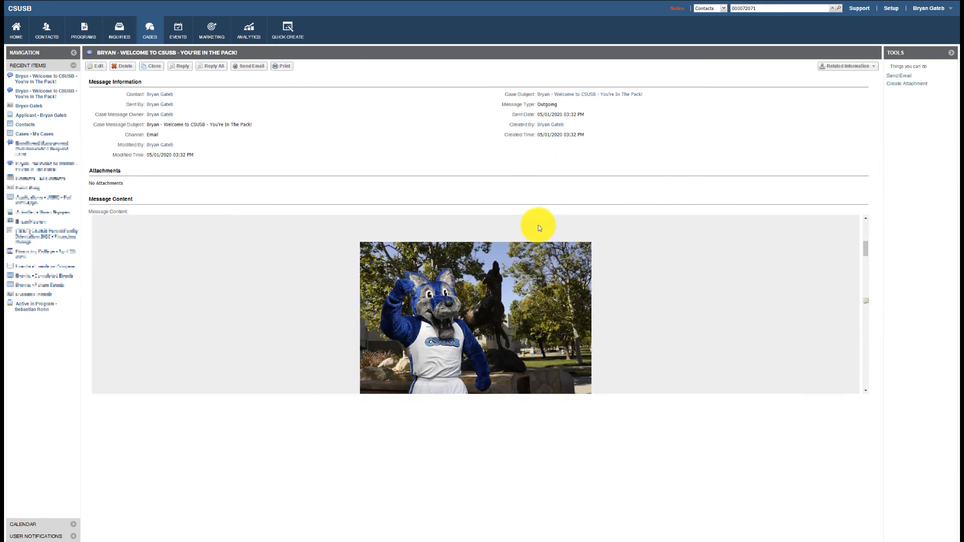
scroll(538, 226, "down", 10)
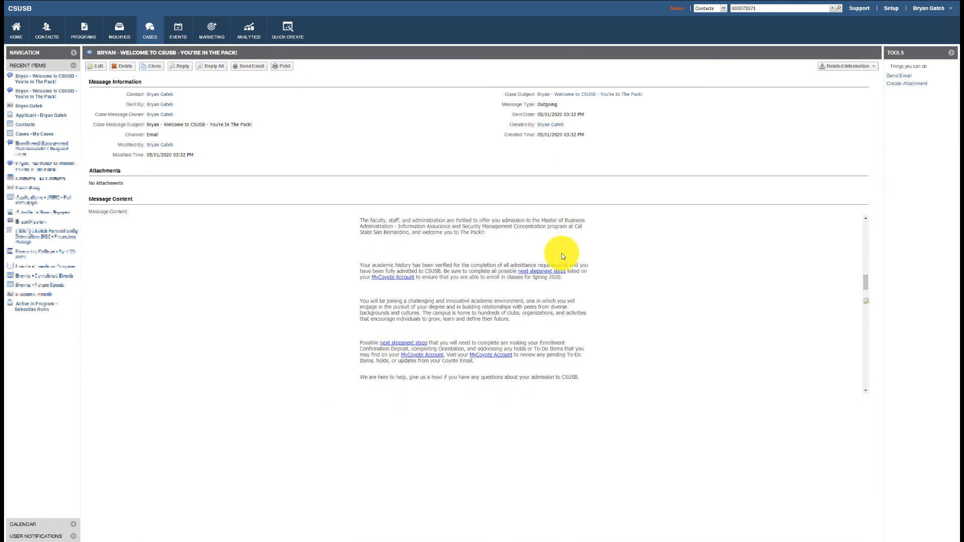
scroll(563, 256, "down", 10)
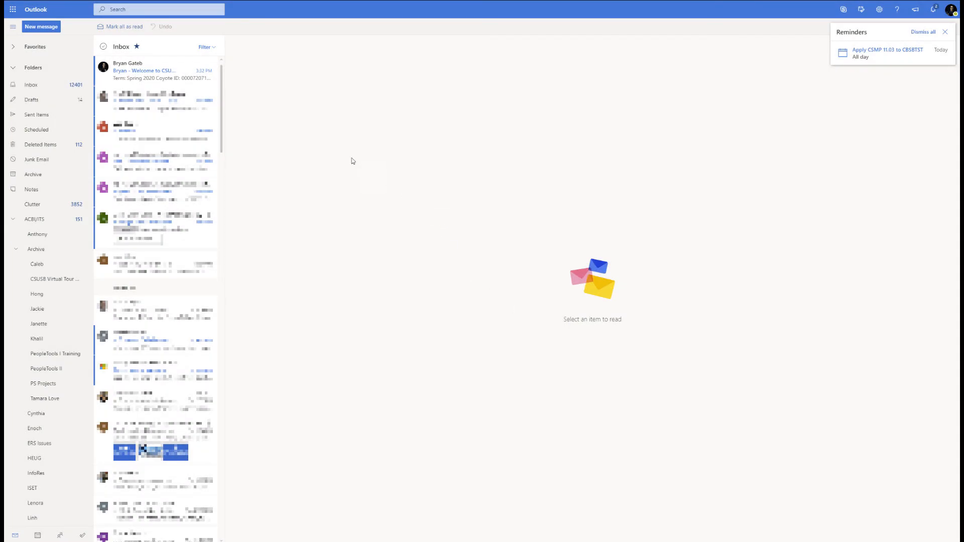
Open the newest Inbox message, 'Welcome to CSUSB – You're In The Pack!', and read through it
left_click(167, 72)
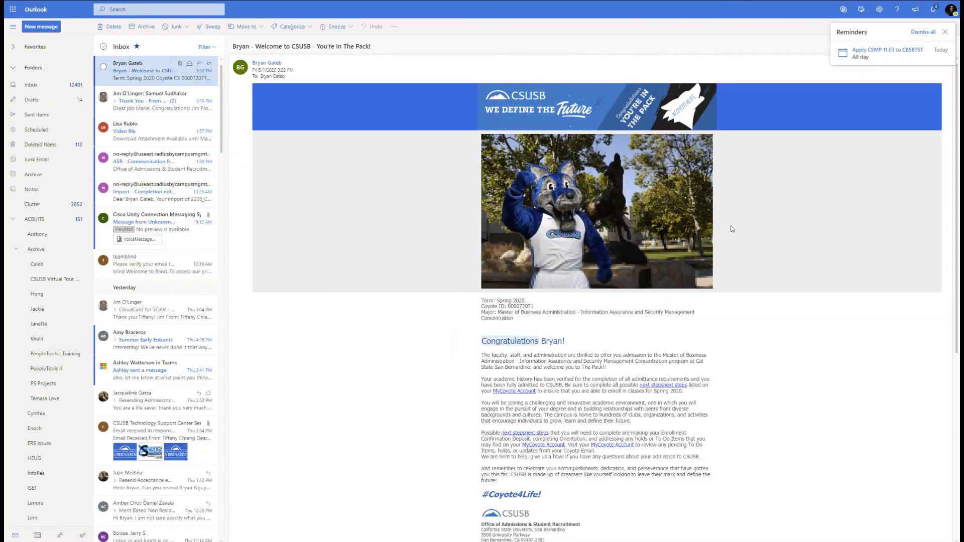
scroll(740, 252, "down", 6)
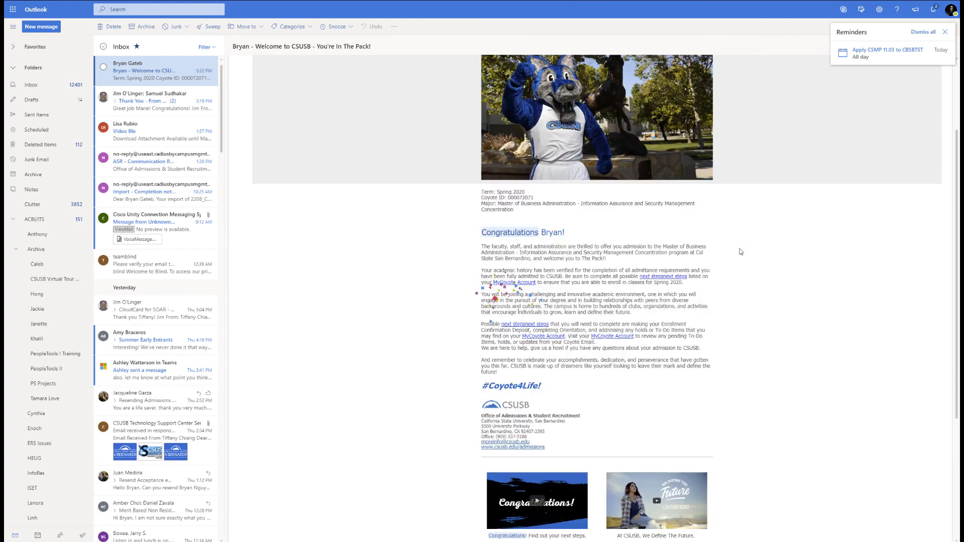